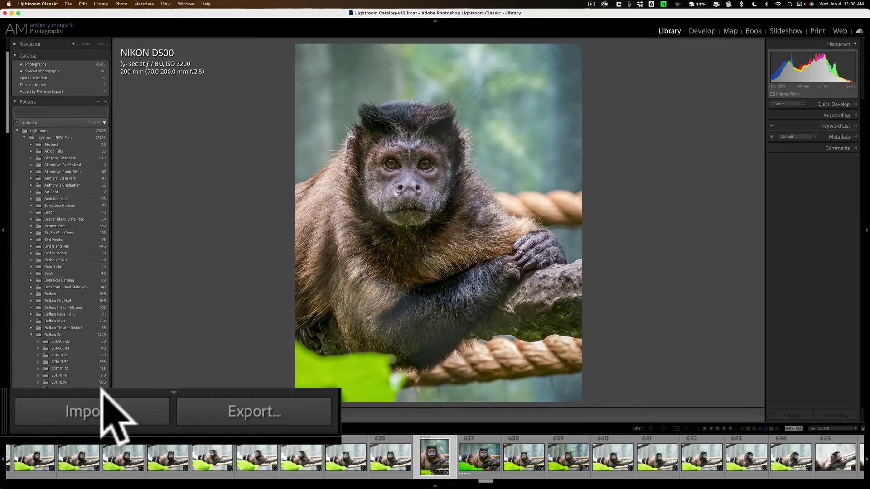
Open the Import dialog, then cancel it without importing any photos
{"action": "left_click", "coordinate": [36, 415]}
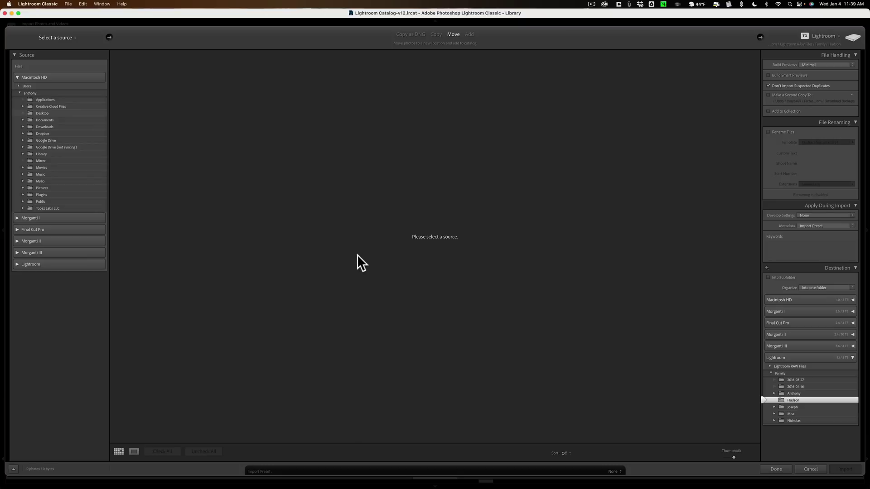
{"action": "left_click", "coordinate": [807, 469]}
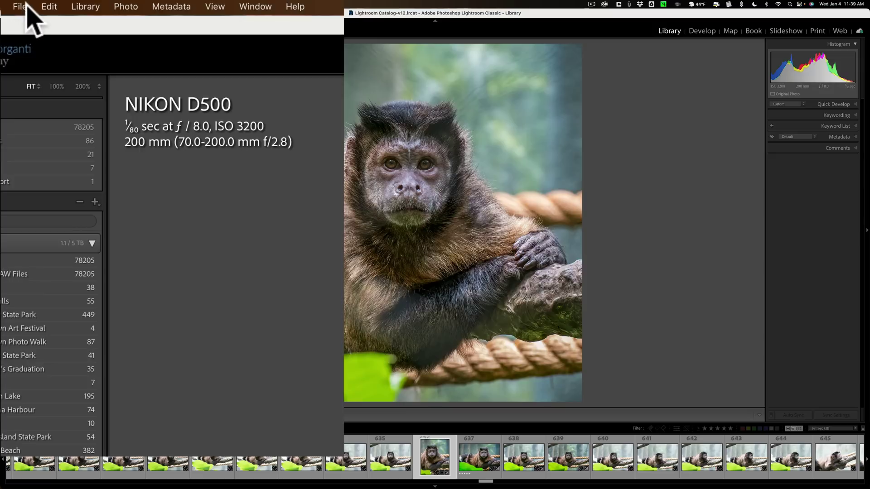
Show the Auto Import submenu under the File menu
{"action": "left_click", "coordinate": [23, 6]}
{"action": "mouse_move", "coordinate": [79, 168]}
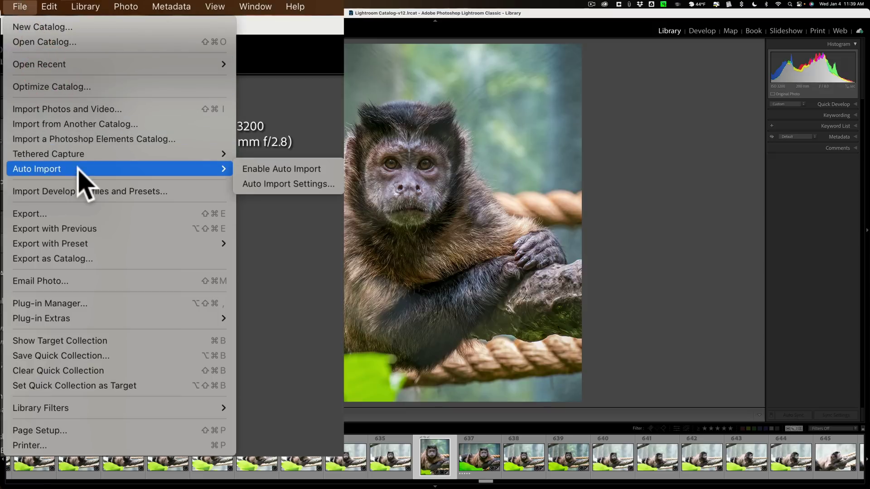
Open Auto Import Settings, currently watching /Volumes/Final Cut Pro/Temp
{"action": "left_click", "coordinate": [250, 183]}
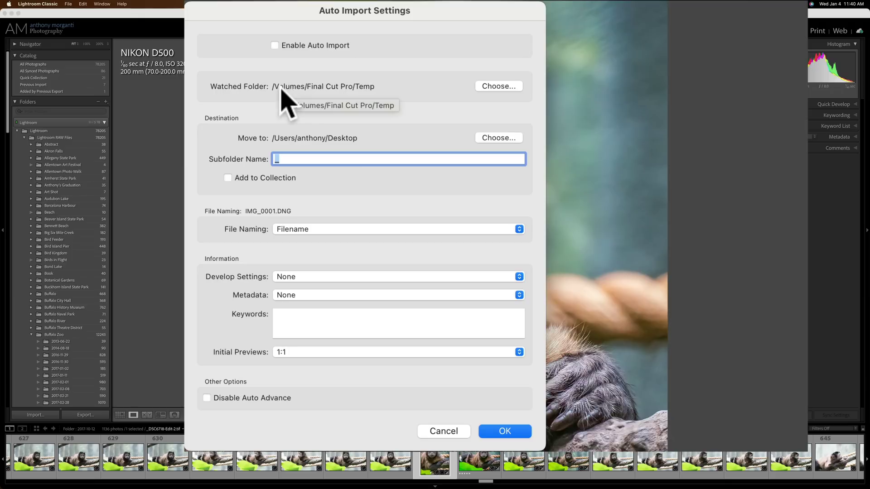
Create a 'To Be Imported' folder on the Desktop and make it the watched folder
{"action": "left_click", "coordinate": [488, 88]}
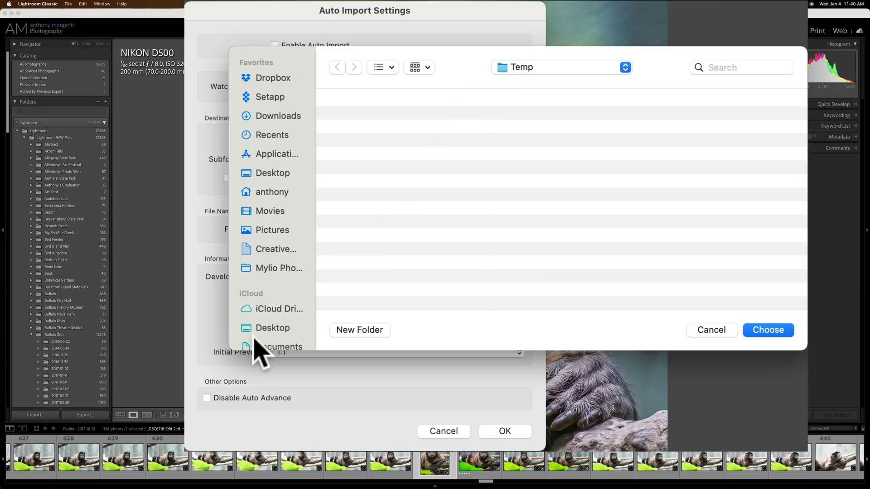
{"action": "left_click", "coordinate": [267, 327]}
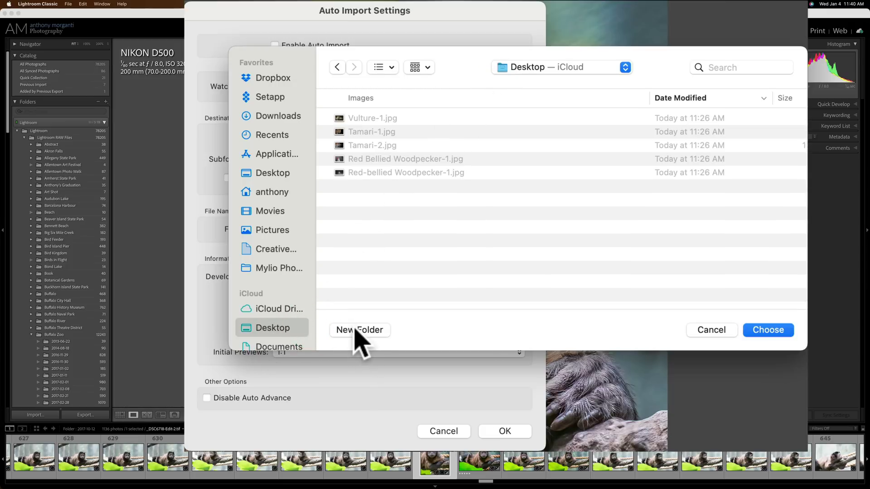
{"action": "left_click", "coordinate": [355, 329]}
{"action": "type", "text": "T"}
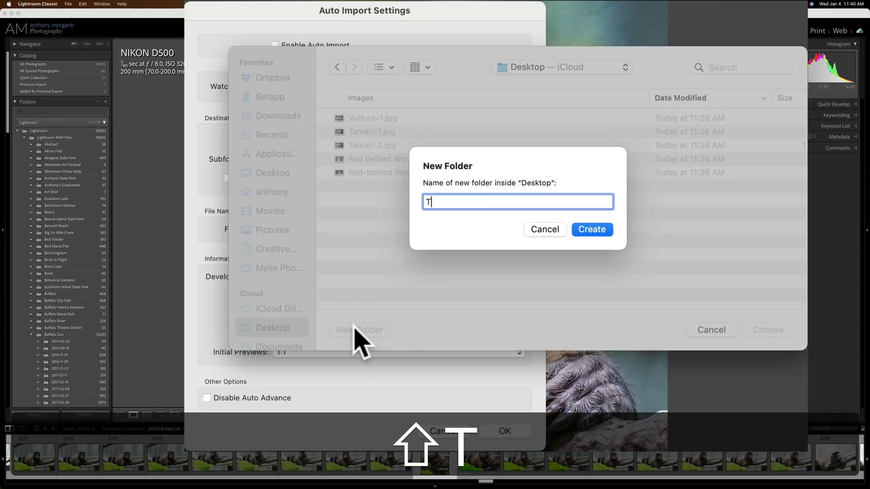
{"action": "type", "text": "o Be Imp"}
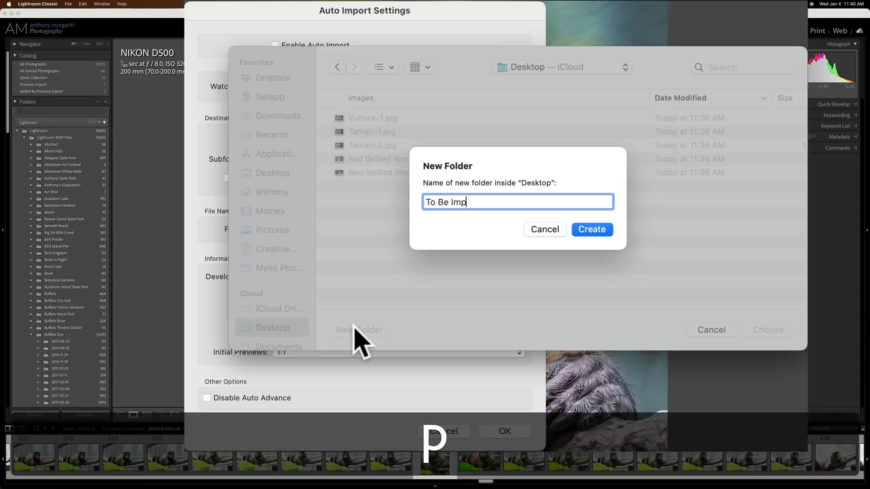
{"action": "type", "text": "orted"}
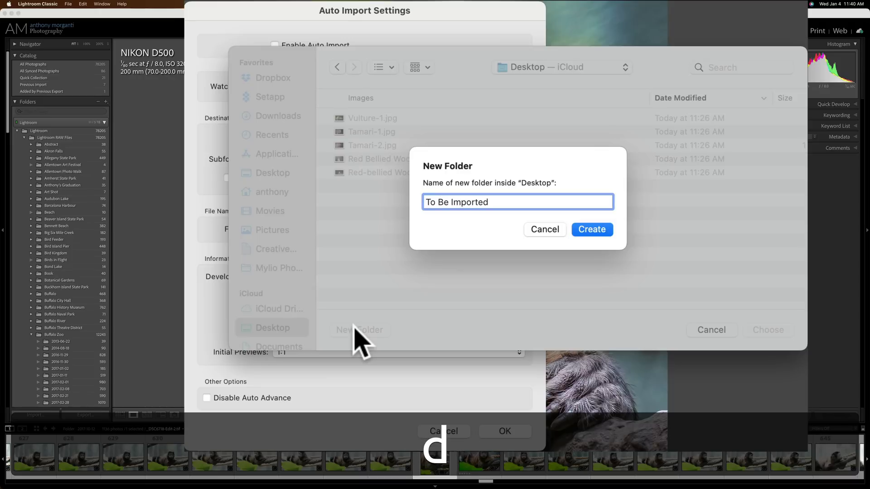
{"action": "left_click", "coordinate": [591, 231]}
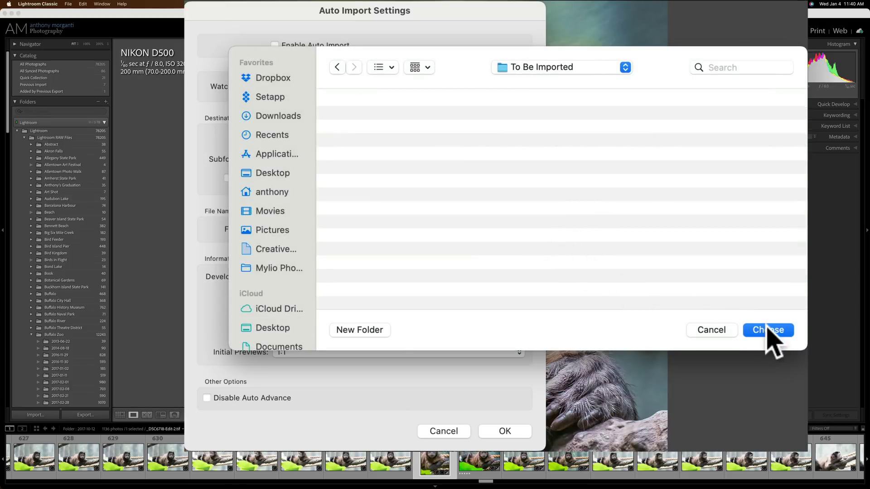
{"action": "left_click", "coordinate": [771, 331]}
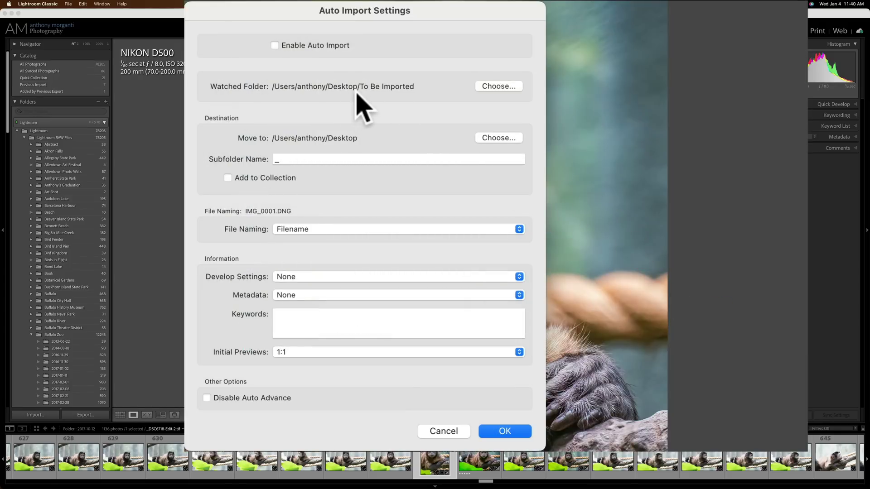
Set the Move to destination to /Volumes/Lightroom/Lightroom RAW Files
{"action": "left_click", "coordinate": [492, 139]}
{"action": "scroll", "coordinate": [276, 254], "scroll_direction": "down", "scroll_amount": 10}
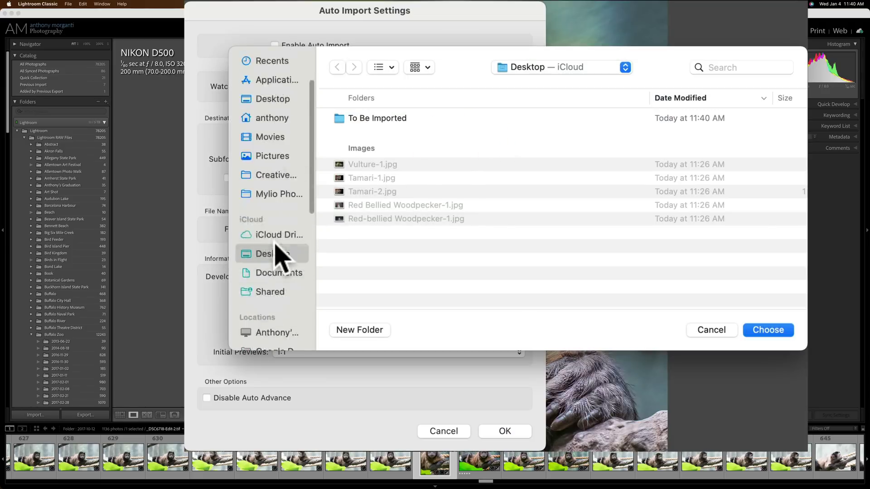
{"action": "left_click", "coordinate": [265, 234]}
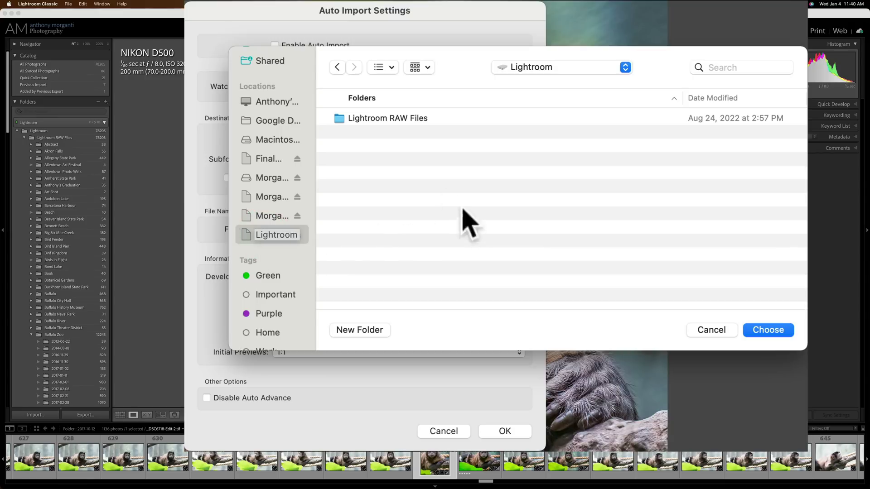
{"action": "double_click", "coordinate": [365, 118]}
{"action": "scroll", "coordinate": [466, 292], "scroll_direction": "down", "scroll_amount": 15}
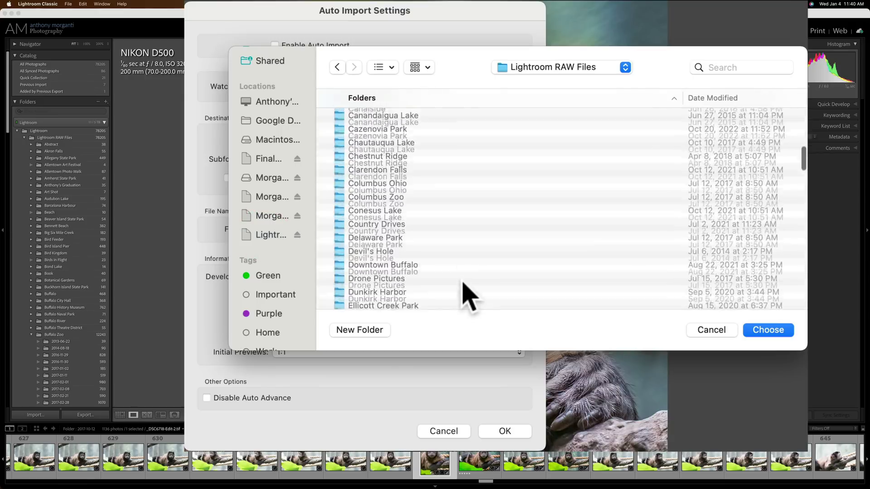
{"action": "scroll", "coordinate": [466, 291], "scroll_direction": "up", "scroll_amount": 15}
{"action": "left_click", "coordinate": [337, 68]}
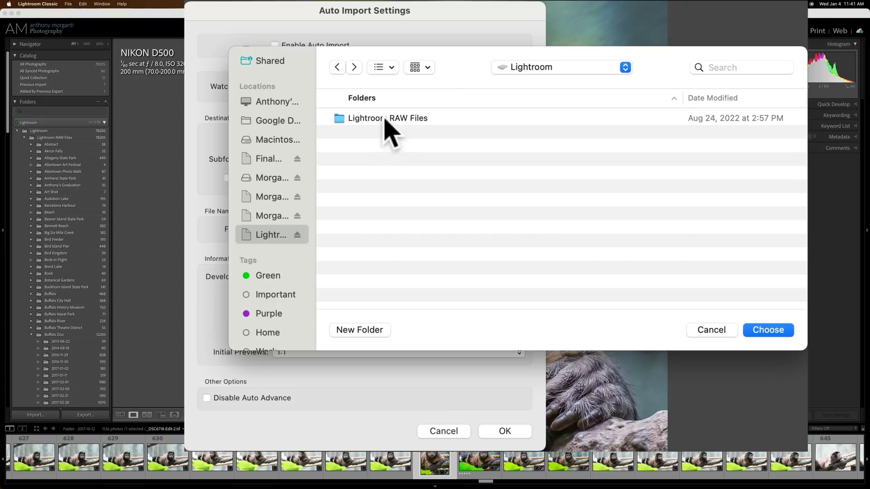
{"action": "left_click", "coordinate": [365, 118]}
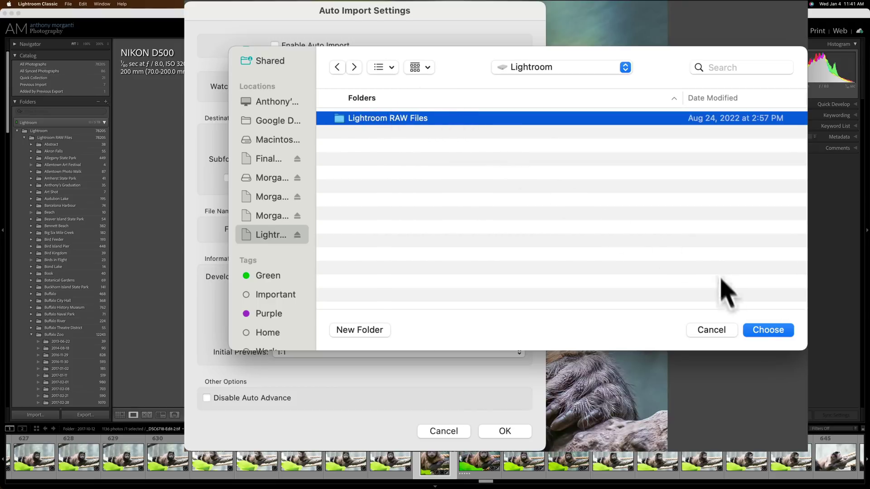
{"action": "left_click", "coordinate": [769, 331]}
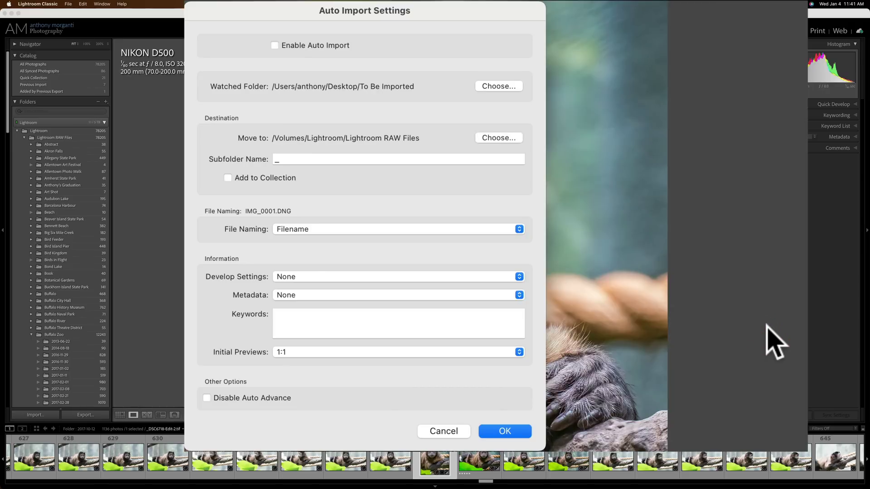
Enter 'Auto Imports' as the Auto Import subfolder name
{"action": "left_click", "coordinate": [317, 158]}
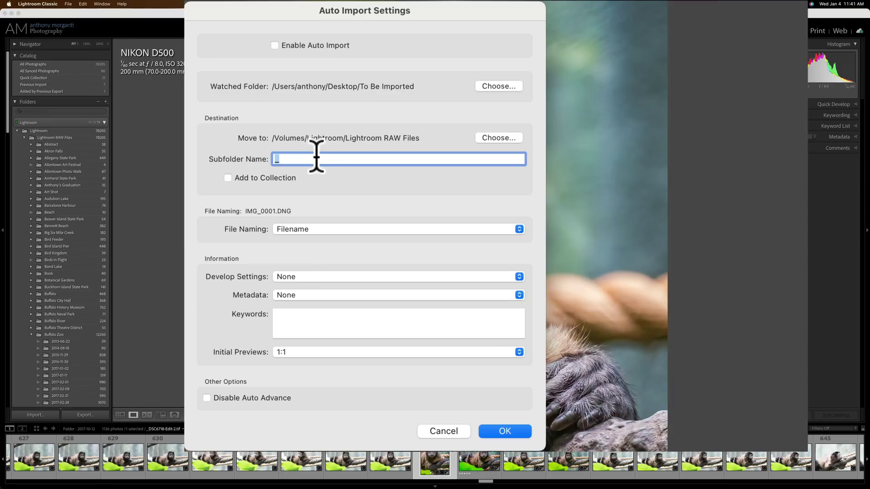
{"action": "type", "text": "Auto"}
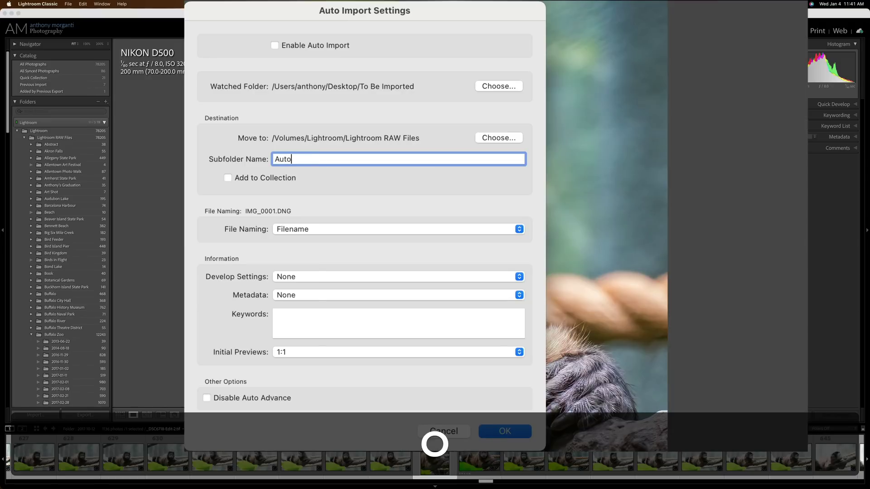
{"action": "type", "text": " Imp"}
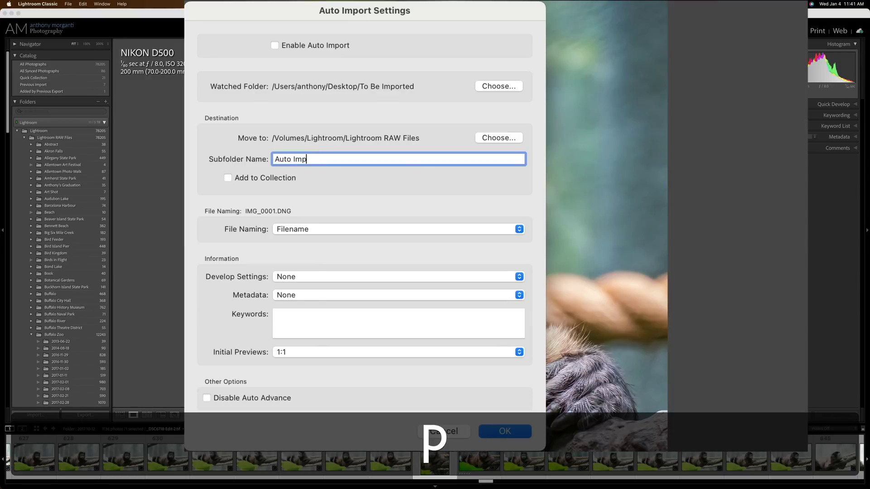
{"action": "type", "text": "orts"}
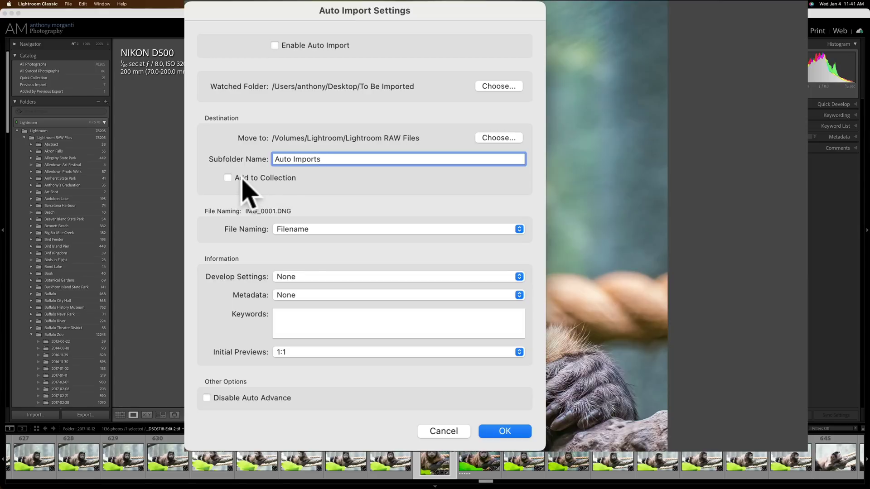
Leave Add to Collection unticked and keep Filename as the file naming scheme
{"action": "left_click", "coordinate": [228, 178]}
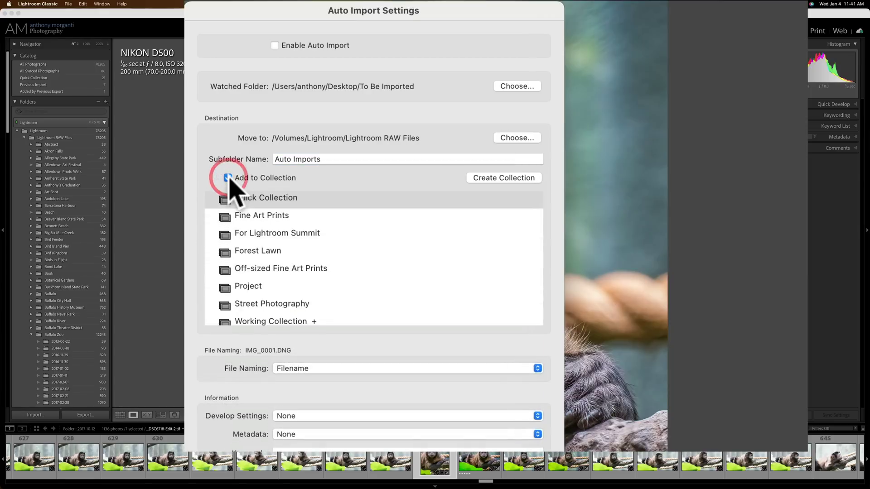
{"action": "left_click", "coordinate": [228, 178]}
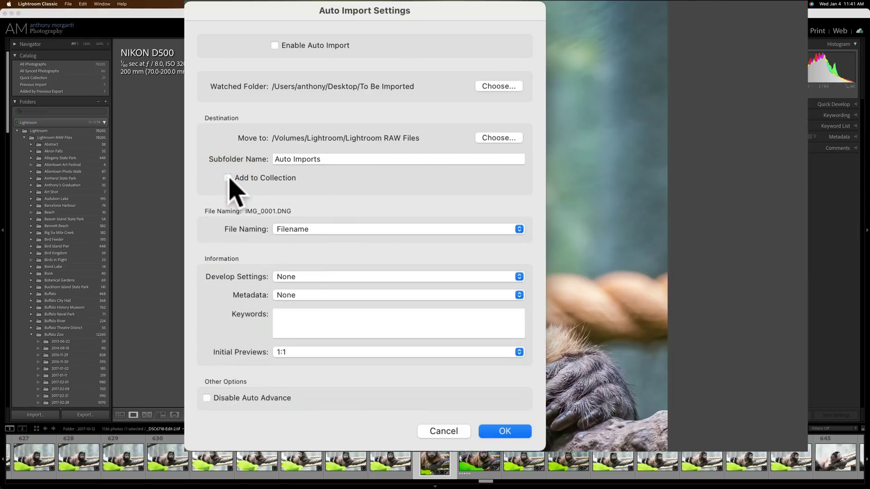
{"action": "left_click", "coordinate": [327, 229]}
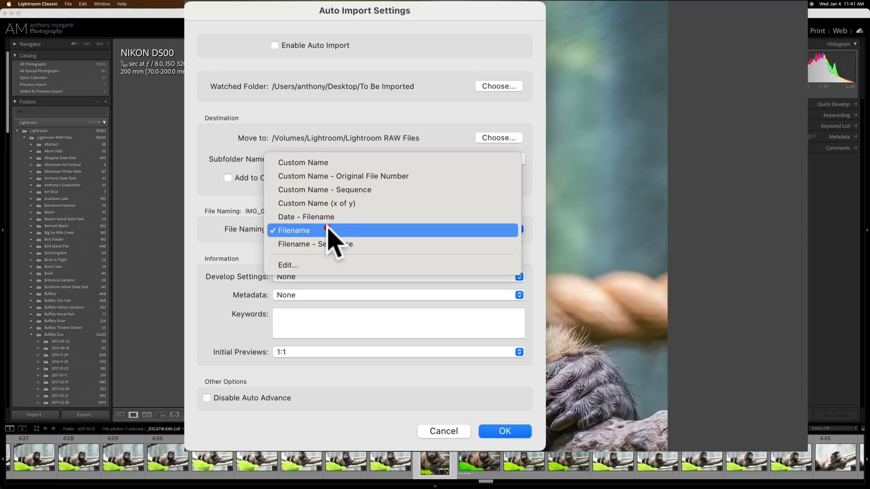
{"action": "left_click", "coordinate": [329, 229]}
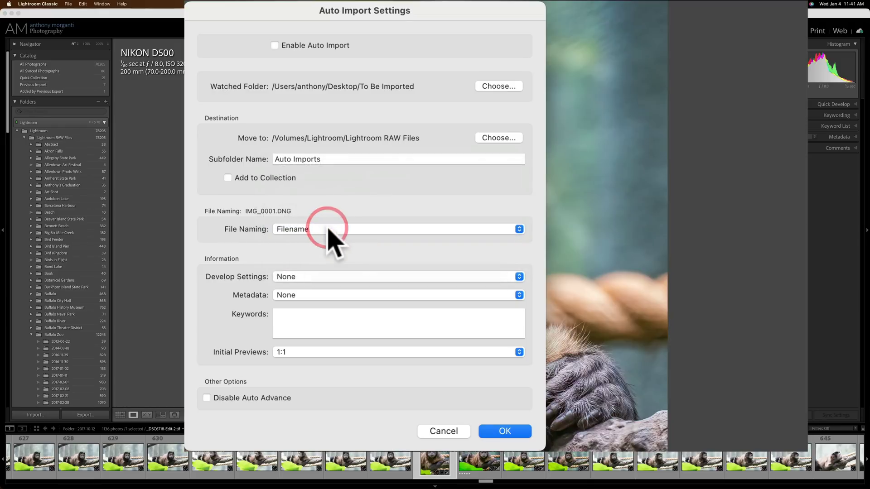
Keep 1:1 initial previews and enable Auto Import
{"action": "left_click", "coordinate": [421, 352]}
{"action": "left_click", "coordinate": [421, 353]}
{"action": "left_click", "coordinate": [275, 46]}
Confirm the Auto Import settings with OK, returning to the capuchin photo
{"action": "left_click", "coordinate": [504, 432]}
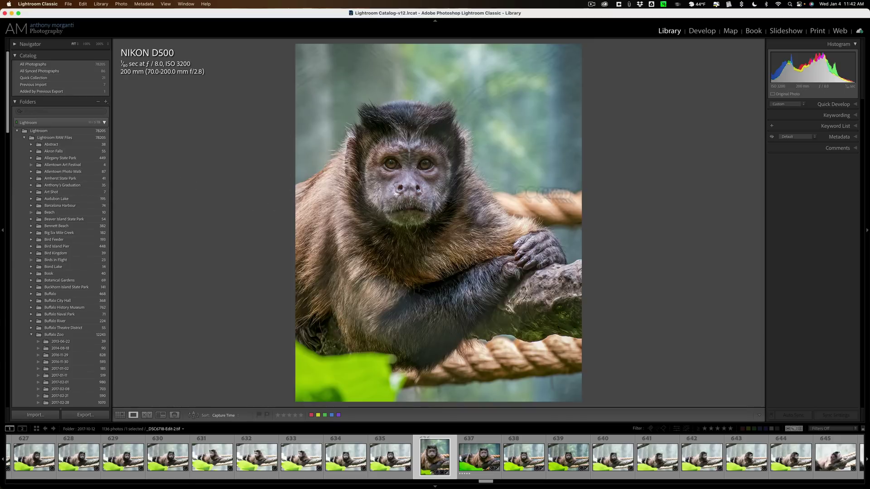
Narrow Lightroom, move the To Be Imported folder onto the desktop and open it
{"action": "left_click_drag", "start_coordinate": [823, 216], "coordinate": [404, 213]}
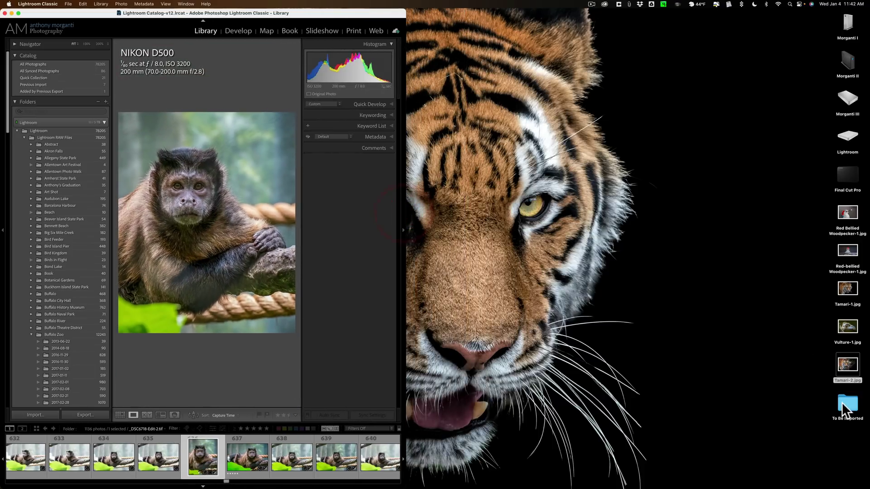
{"action": "left_click_drag", "start_coordinate": [843, 402], "coordinate": [629, 149]}
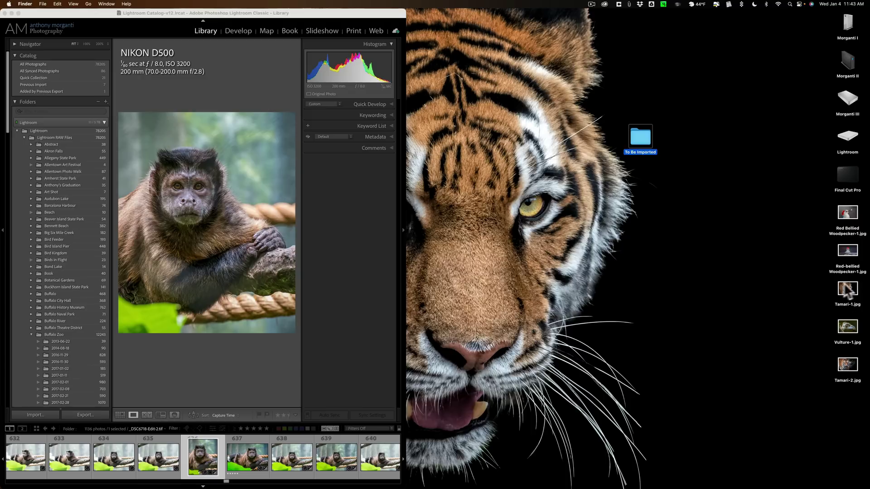
{"action": "double_click", "coordinate": [635, 139]}
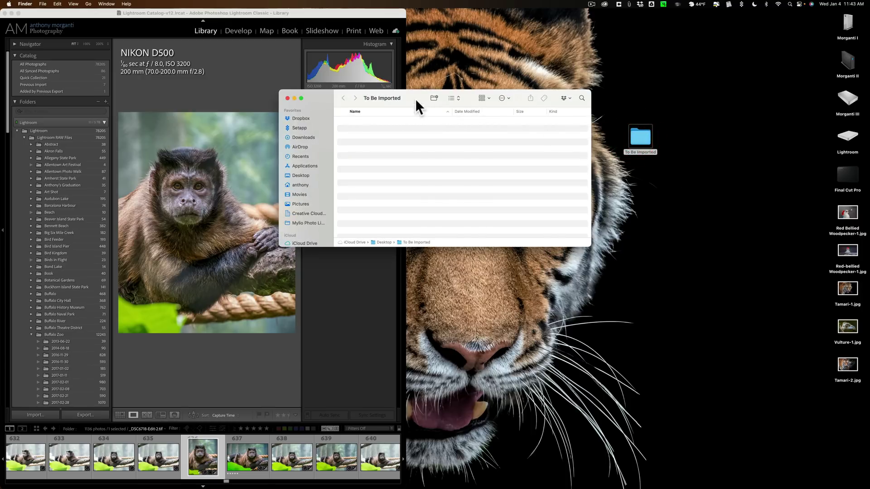
Select the five desktop photos and drag them into the To Be Imported window
{"action": "left_click_drag", "start_coordinate": [415, 99], "coordinate": [565, 96]}
{"action": "left_click_drag", "start_coordinate": [813, 212], "coordinate": [859, 391]}
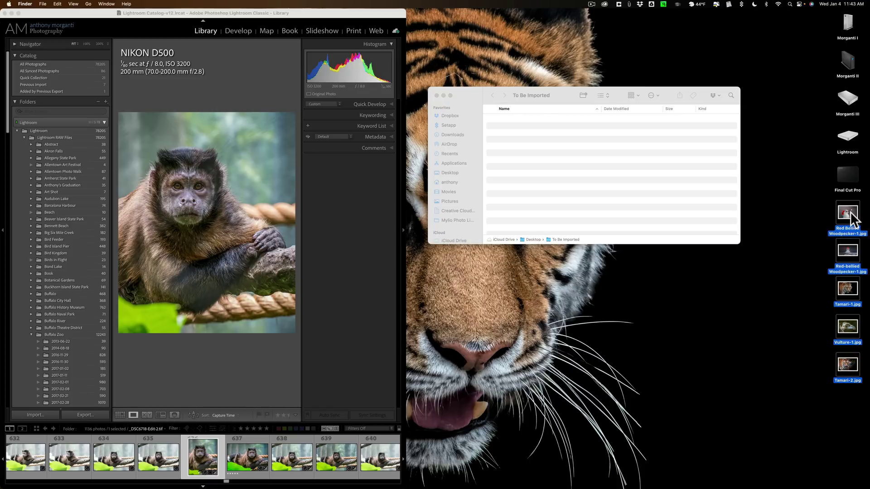
{"action": "left_click_drag", "start_coordinate": [852, 221], "coordinate": [530, 145]}
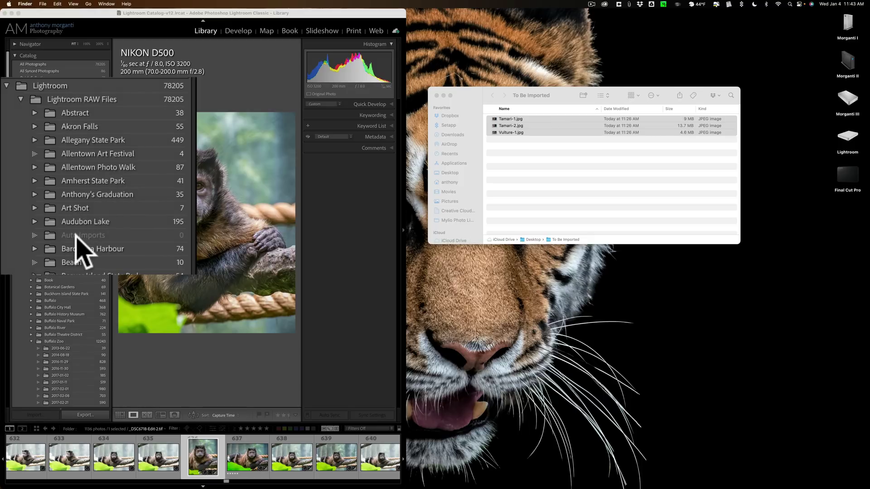
View the five photos in the Auto Imports folder and restore Lightroom to full width
{"action": "left_click", "coordinate": [78, 235]}
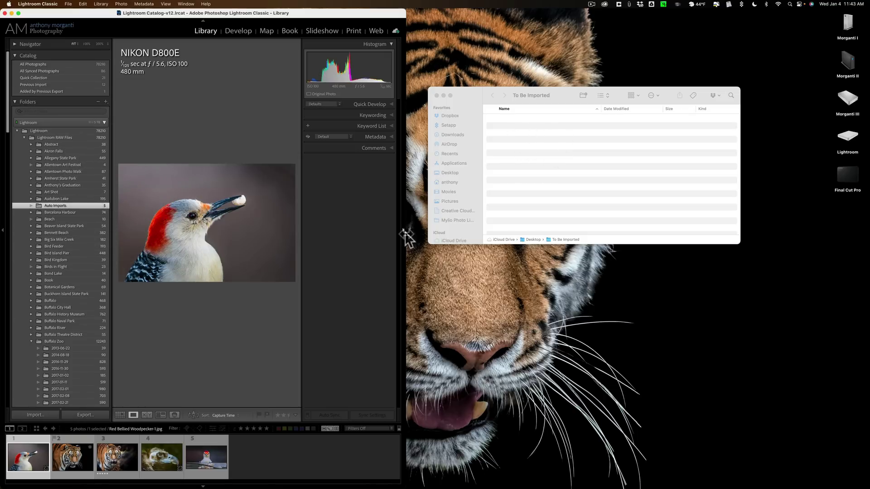
{"action": "left_click_drag", "start_coordinate": [406, 233], "coordinate": [864, 233]}
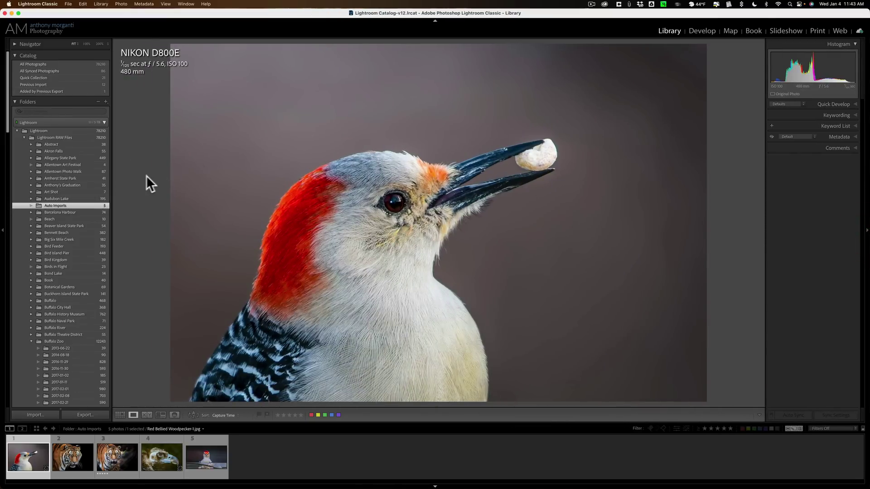
Move the side-view and front-facing red-bellied woodpecker photos from Auto Imports into the Working Folder
{"action": "key", "text": "End"}
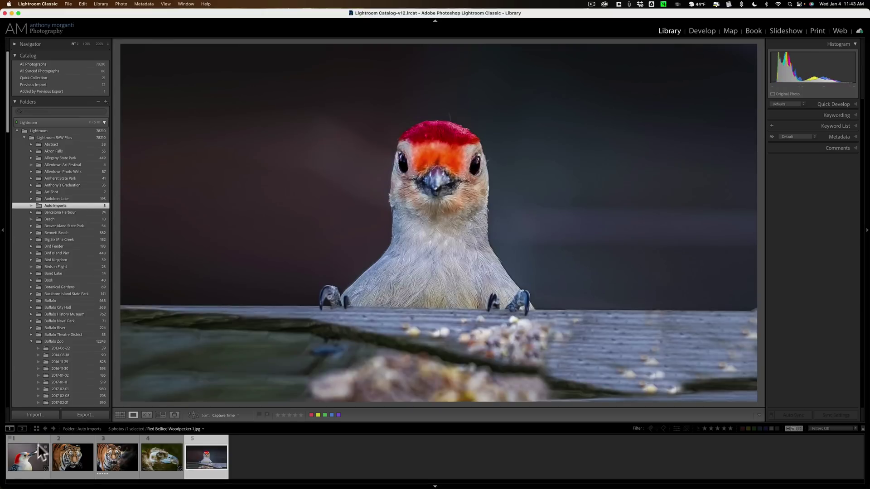
{"action": "left_click", "coordinate": [36, 453]}
{"action": "scroll", "coordinate": [63, 299], "scroll_direction": "down", "scroll_amount": 3}
{"action": "scroll", "coordinate": [64, 300], "scroll_direction": "down", "scroll_amount": 20}
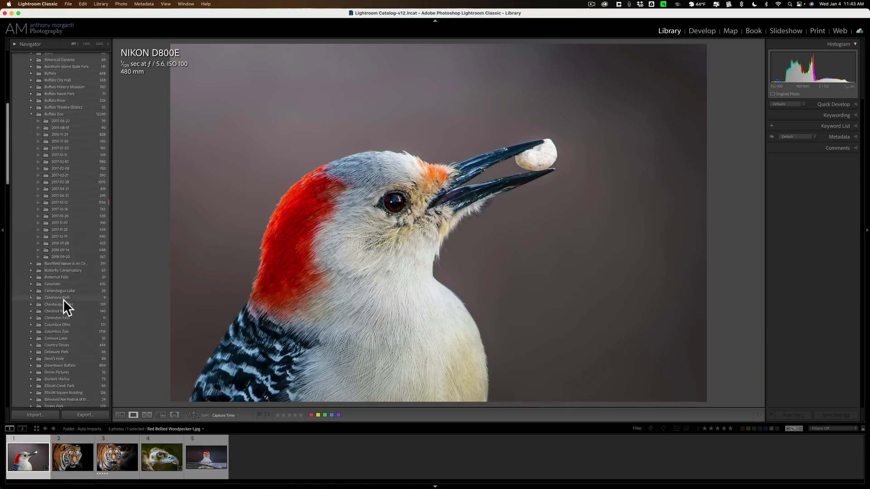
{"action": "scroll", "coordinate": [64, 299], "scroll_direction": "down", "scroll_amount": 20}
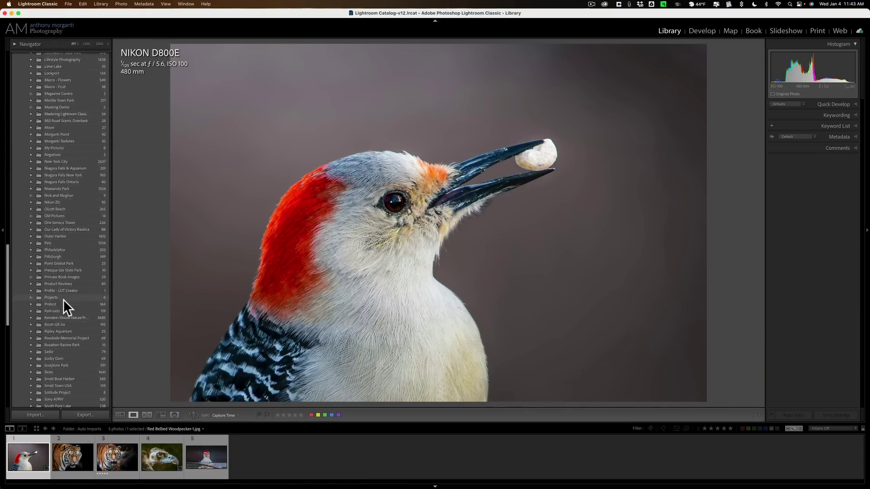
{"action": "left_click", "coordinate": [208, 461], "text": "super"}
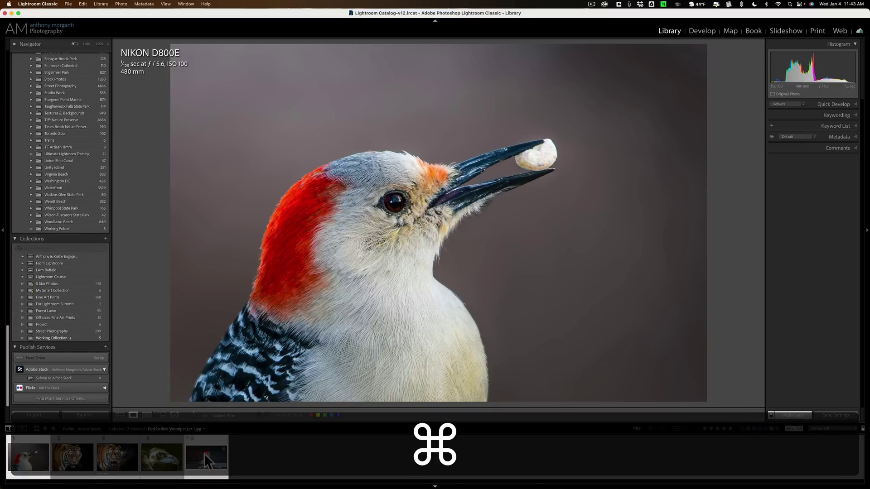
{"action": "left_click_drag", "start_coordinate": [207, 461], "coordinate": [53, 231]}
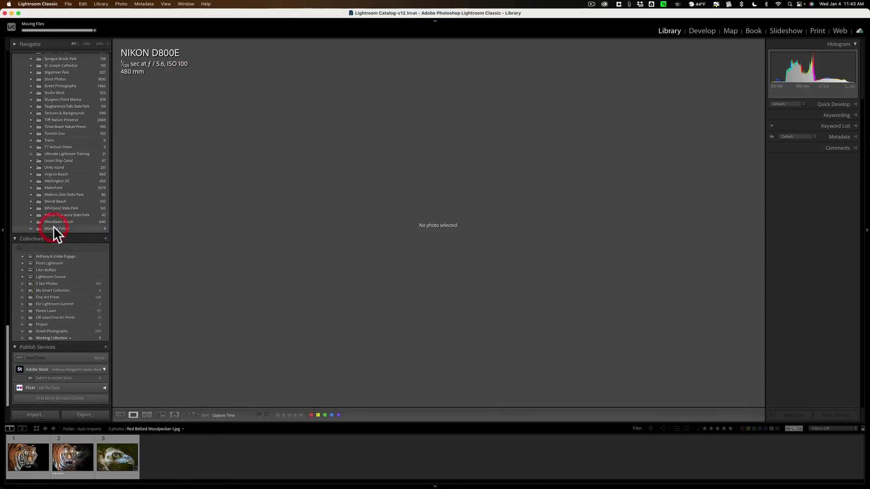
View the vulture photo large, then switch to the five-star Tamari-2 tiger photo
{"action": "left_click", "coordinate": [119, 462]}
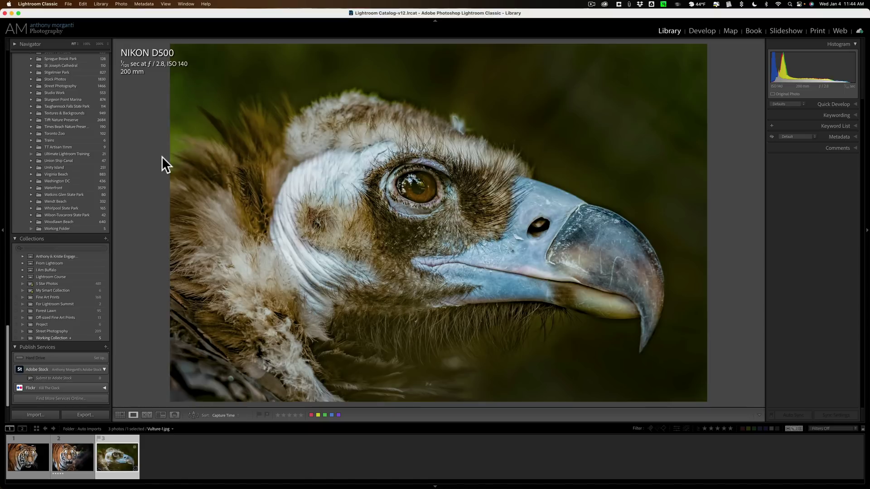
{"action": "scroll", "coordinate": [64, 153], "scroll_direction": "up", "scroll_amount": 20}
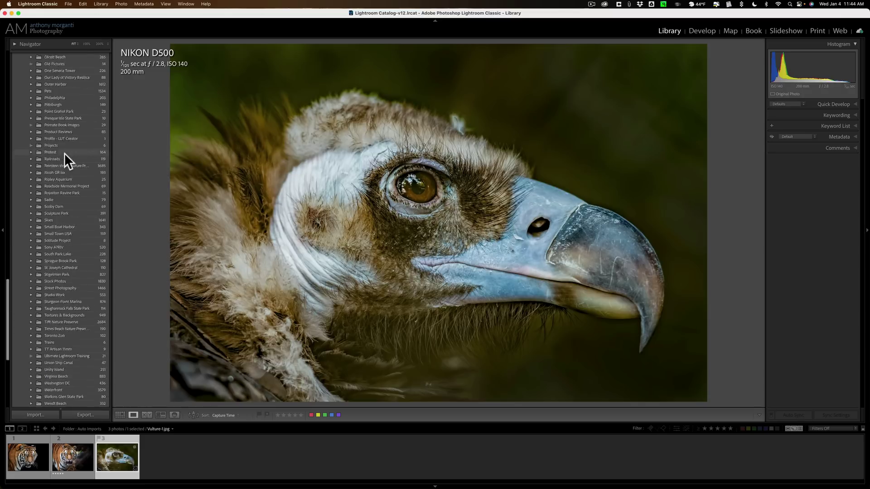
{"action": "scroll", "coordinate": [64, 154], "scroll_direction": "up", "scroll_amount": 15}
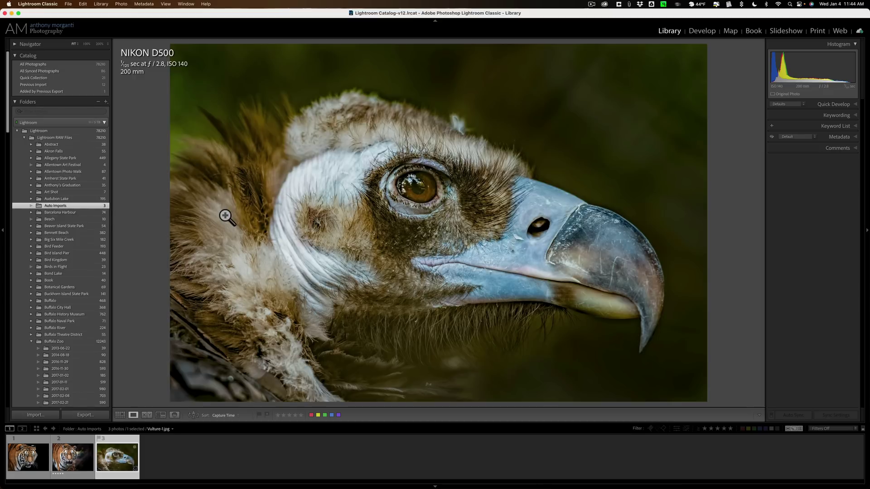
{"action": "scroll", "coordinate": [88, 245], "scroll_direction": "down", "scroll_amount": 2}
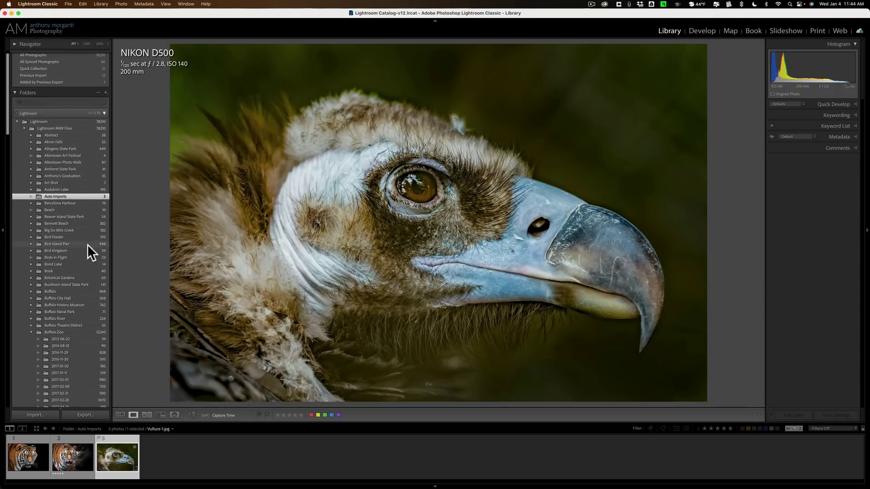
{"action": "scroll", "coordinate": [88, 244], "scroll_direction": "down", "scroll_amount": 10}
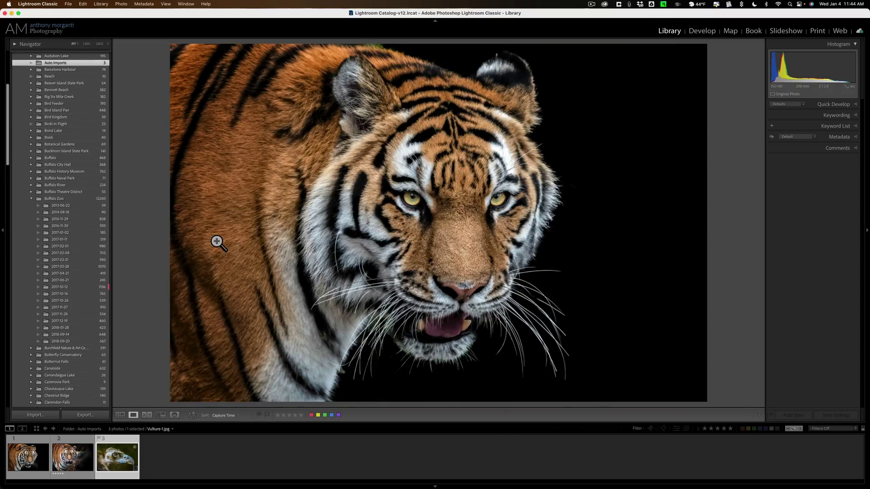
{"action": "left_click", "coordinate": [81, 464]}
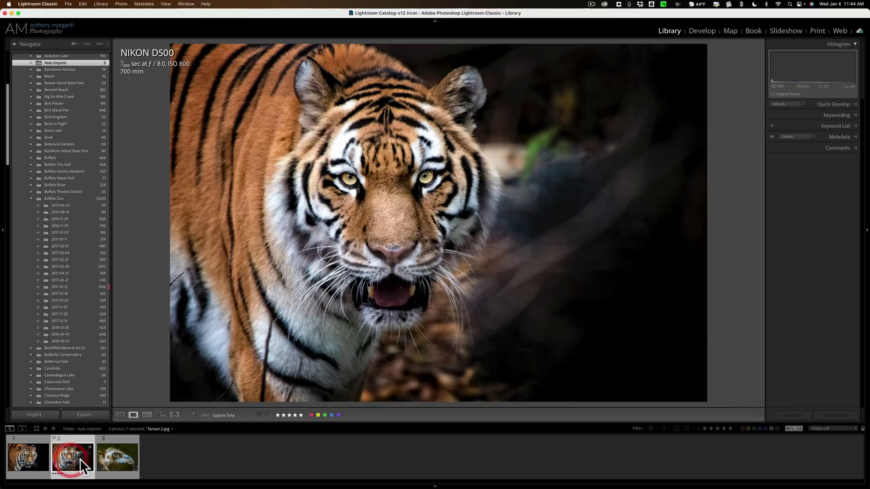